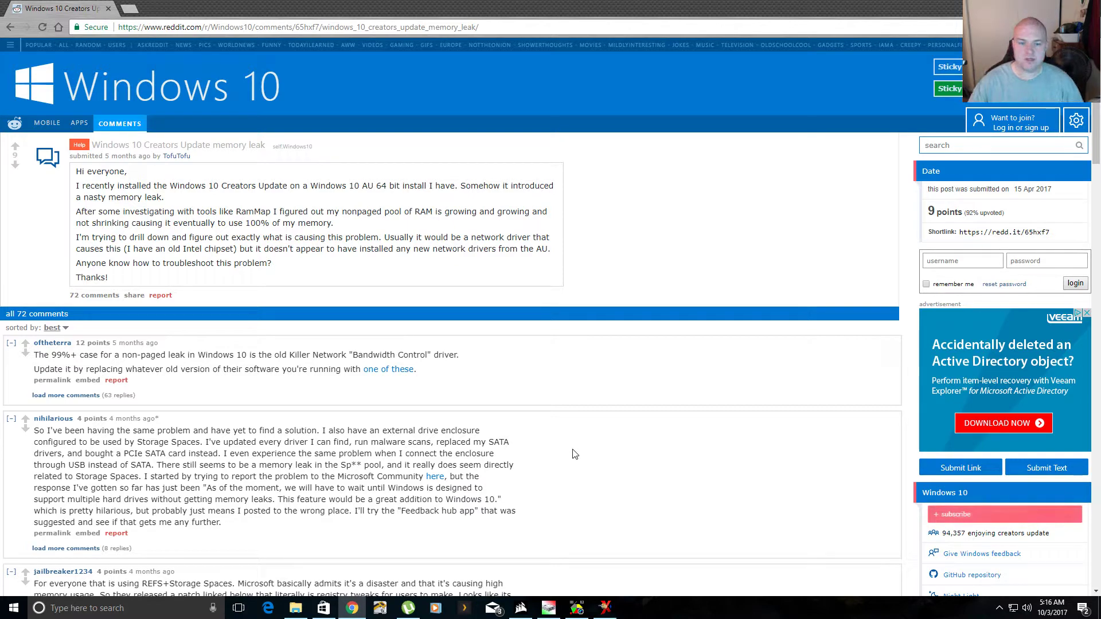
Scroll through the Reddit memory-leak thread.
{"action": "scroll", "coordinate": [532, 395], "scroll_direction": "down", "scroll_amount": 7}
{"action": "scroll", "coordinate": [531, 394], "scroll_direction": "up", "scroll_amount": 5}
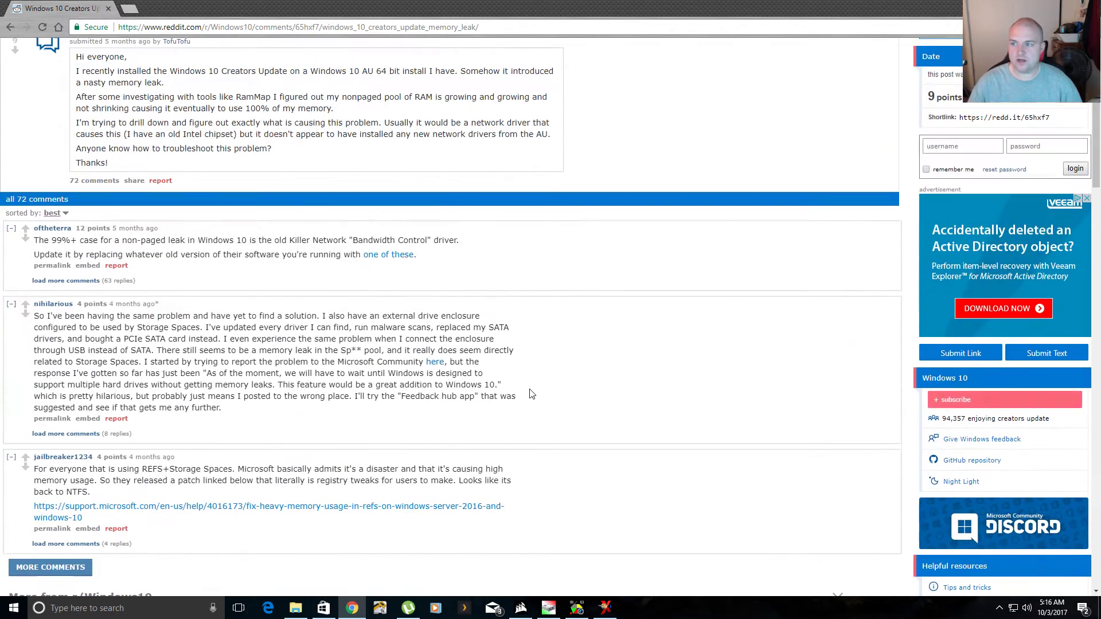
{"action": "scroll", "coordinate": [532, 395], "scroll_direction": "down", "scroll_amount": 6}
{"action": "scroll", "coordinate": [534, 395], "scroll_direction": "up", "scroll_amount": 7}
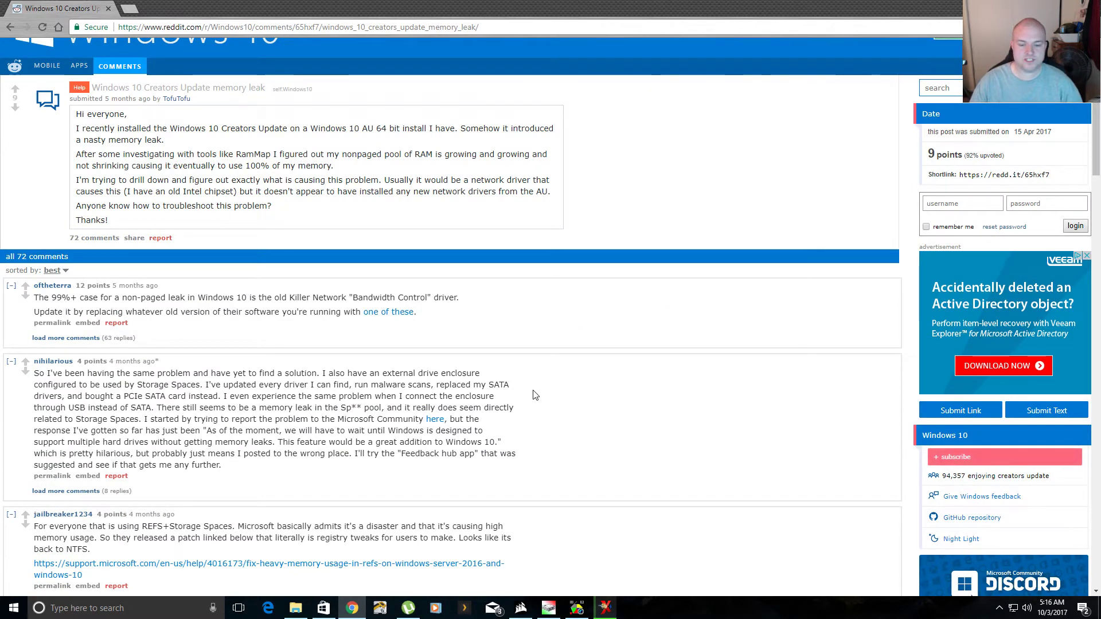
{"action": "scroll", "coordinate": [630, 229], "scroll_direction": "up", "scroll_amount": 1}
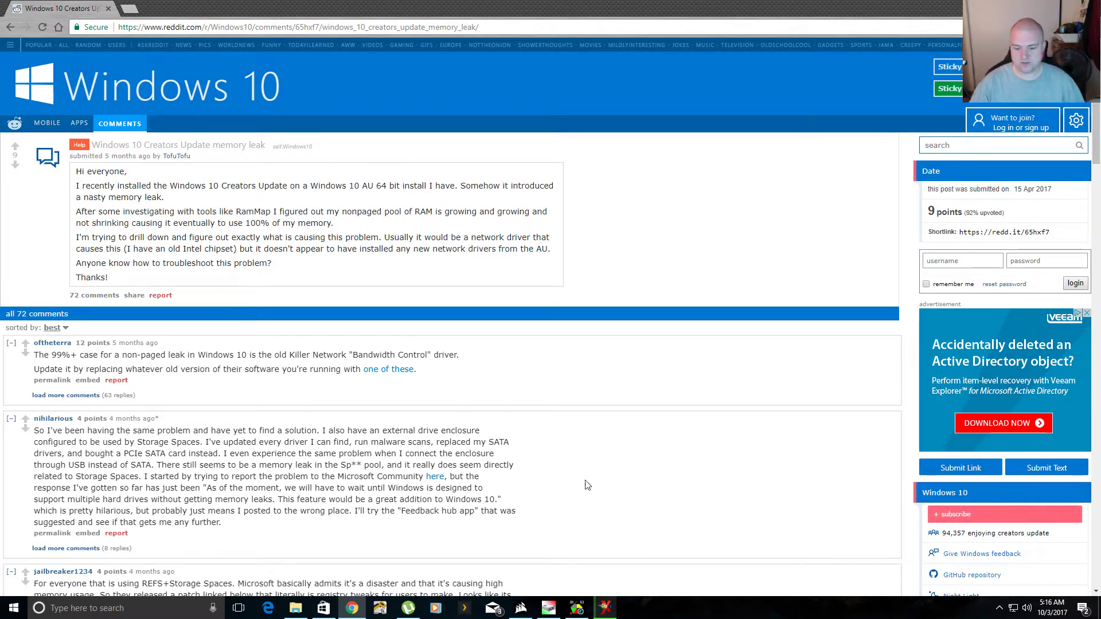
Check current memory usage in Task Manager, then close it.
{"action": "right_click", "coordinate": [786, 605]}
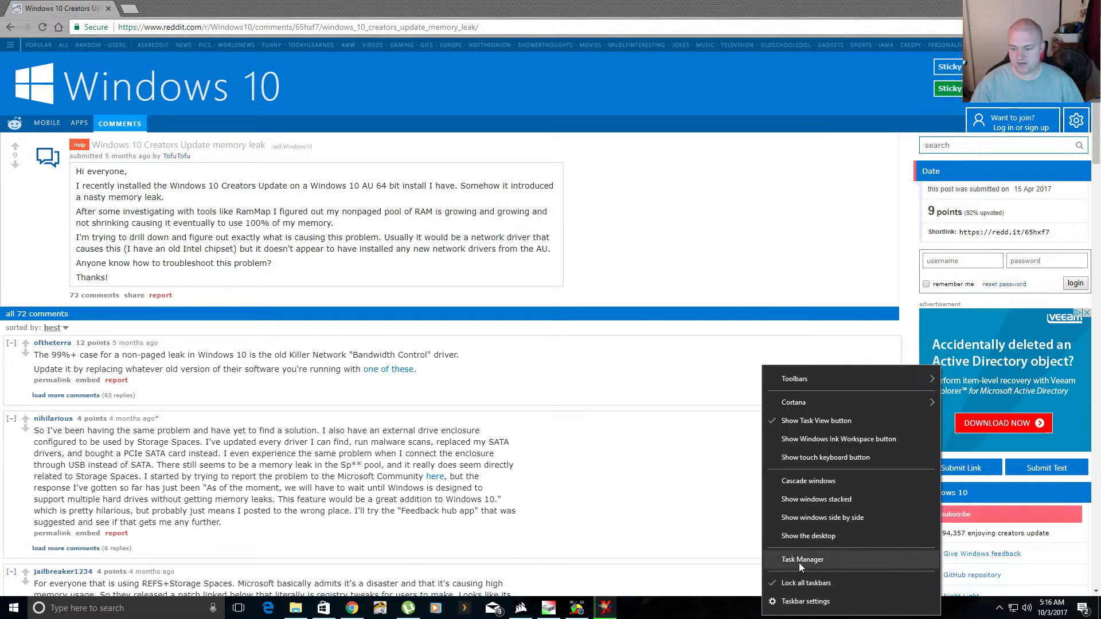
{"action": "left_click", "coordinate": [800, 560]}
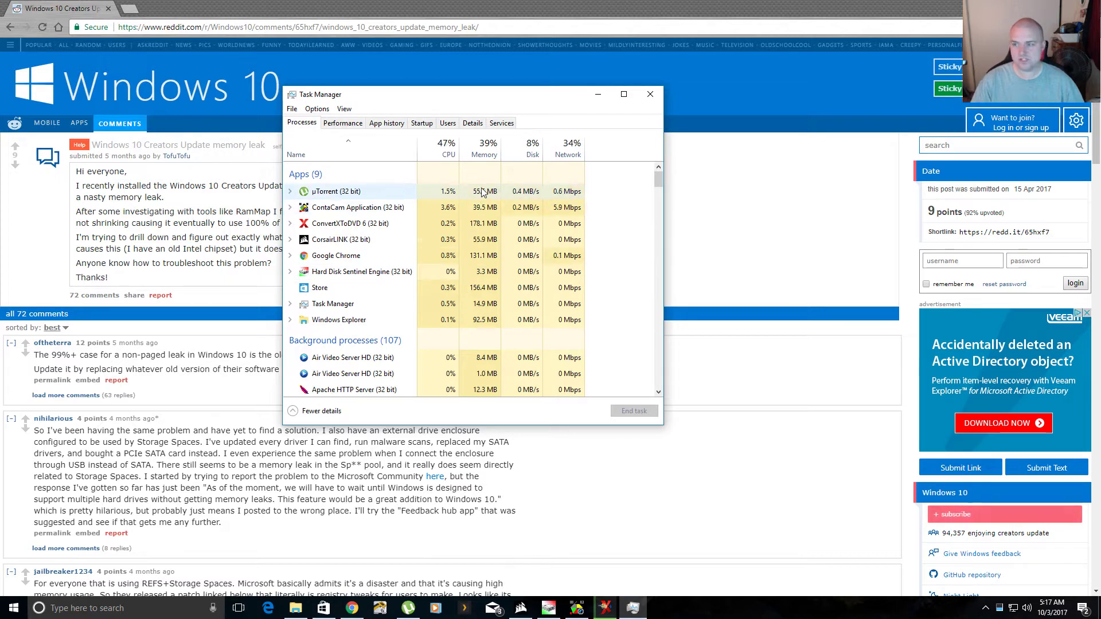
{"action": "scroll", "coordinate": [475, 195], "scroll_direction": "down", "scroll_amount": 1}
{"action": "scroll", "coordinate": [467, 190], "scroll_direction": "up", "scroll_amount": 1}
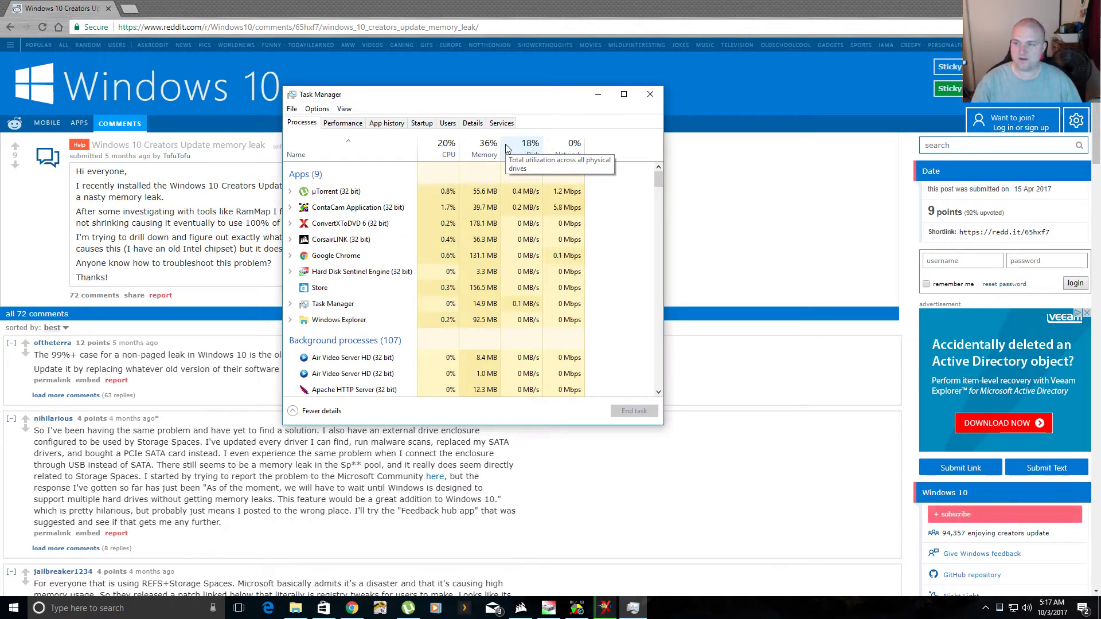
{"action": "left_click", "coordinate": [643, 96]}
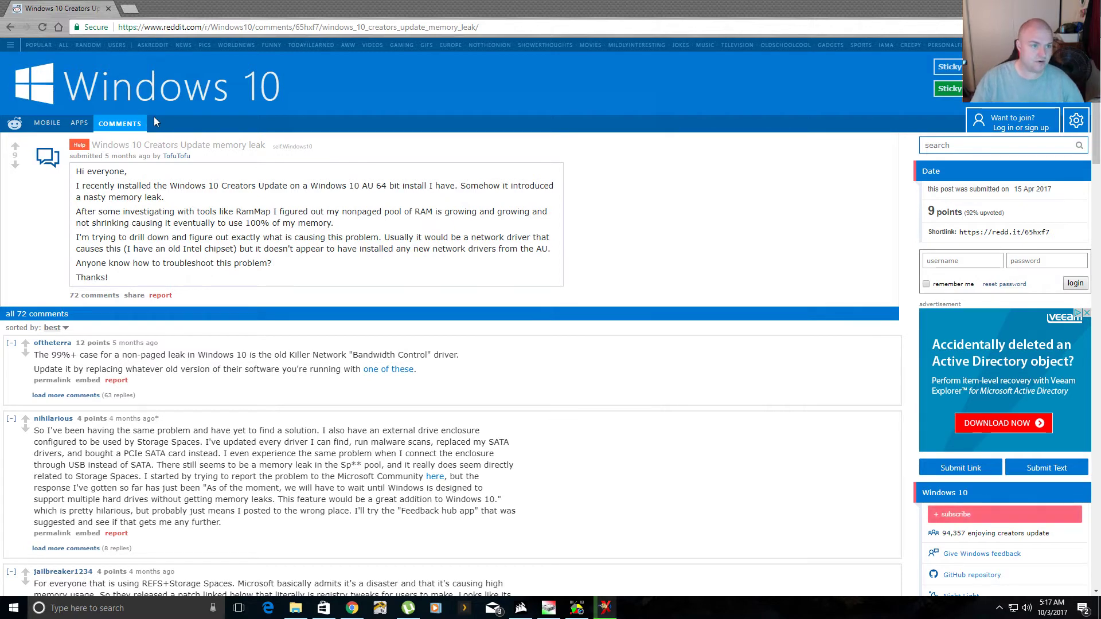
Highlight 'Killer Network Bandwidth Control' in the top comment and bring up the 'one of these' link's menu.
{"action": "scroll", "coordinate": [668, 160], "scroll_direction": "down", "scroll_amount": 4}
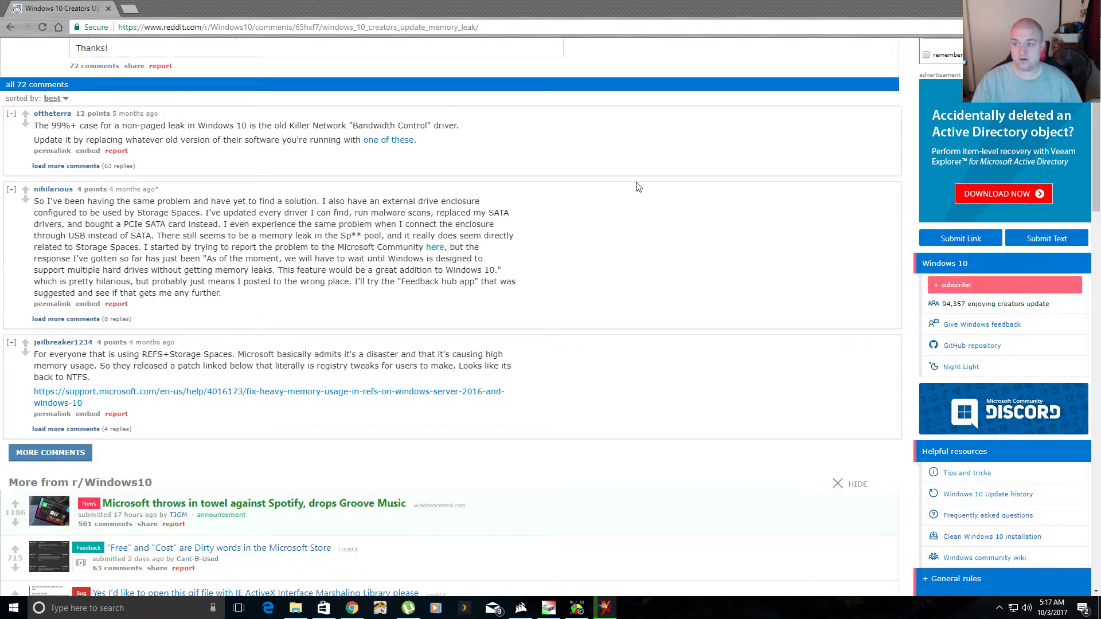
{"action": "scroll", "coordinate": [635, 185], "scroll_direction": "up", "scroll_amount": 4}
{"action": "scroll", "coordinate": [104, 226], "scroll_direction": "down", "scroll_amount": 5}
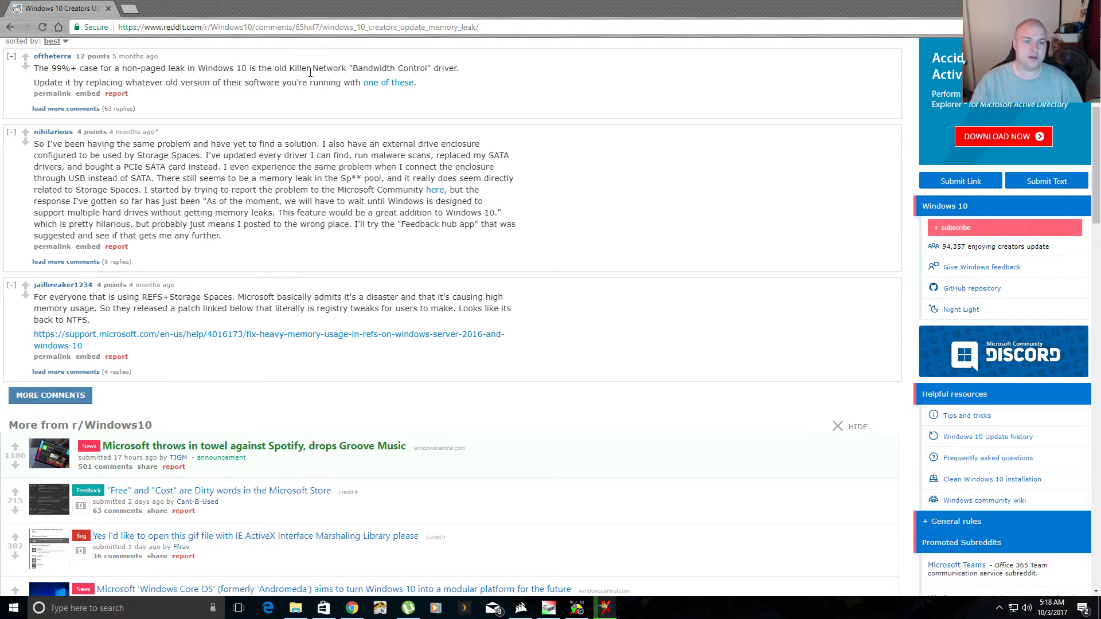
{"action": "left_click_drag", "start_coordinate": [290, 68], "coordinate": [432, 69]}
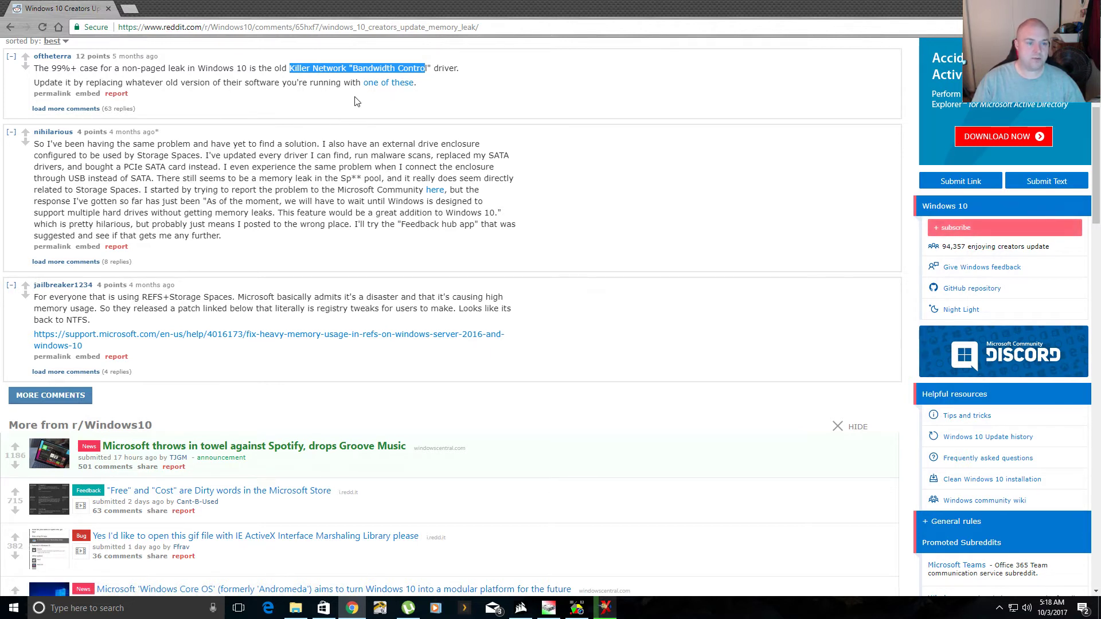
{"action": "right_click", "coordinate": [389, 84]}
{"action": "left_click", "coordinate": [433, 91]}
{"action": "left_click", "coordinate": [162, 8]}
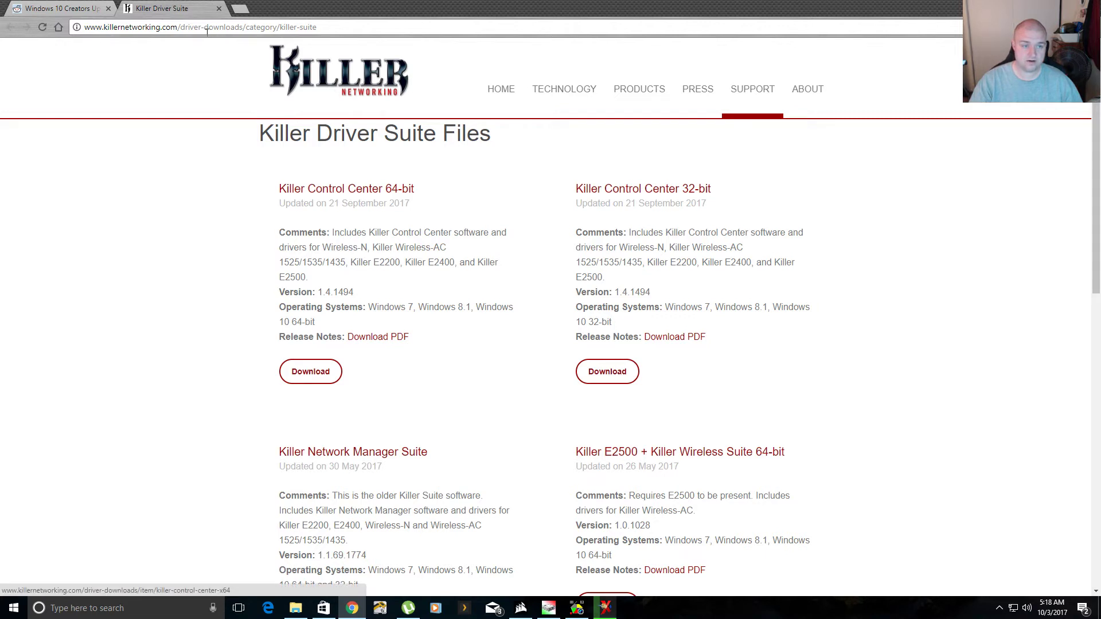
{"action": "left_click", "coordinate": [219, 9]}
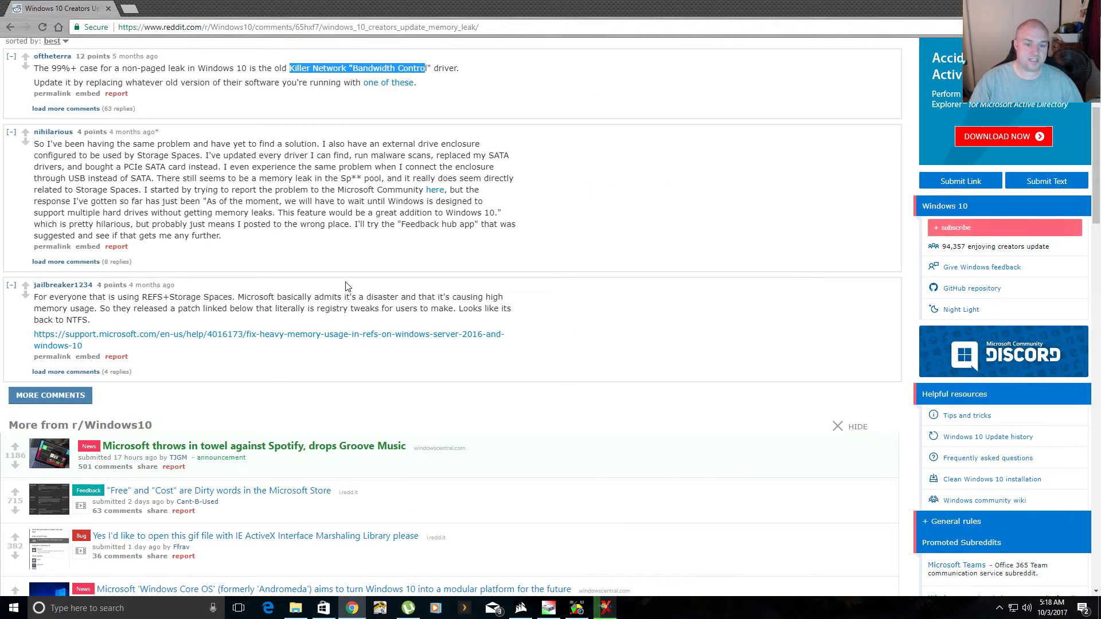
Launch Killer Control Center via a 'killer' Start search, move its window right, and minimize it.
{"action": "left_click", "coordinate": [132, 608]}
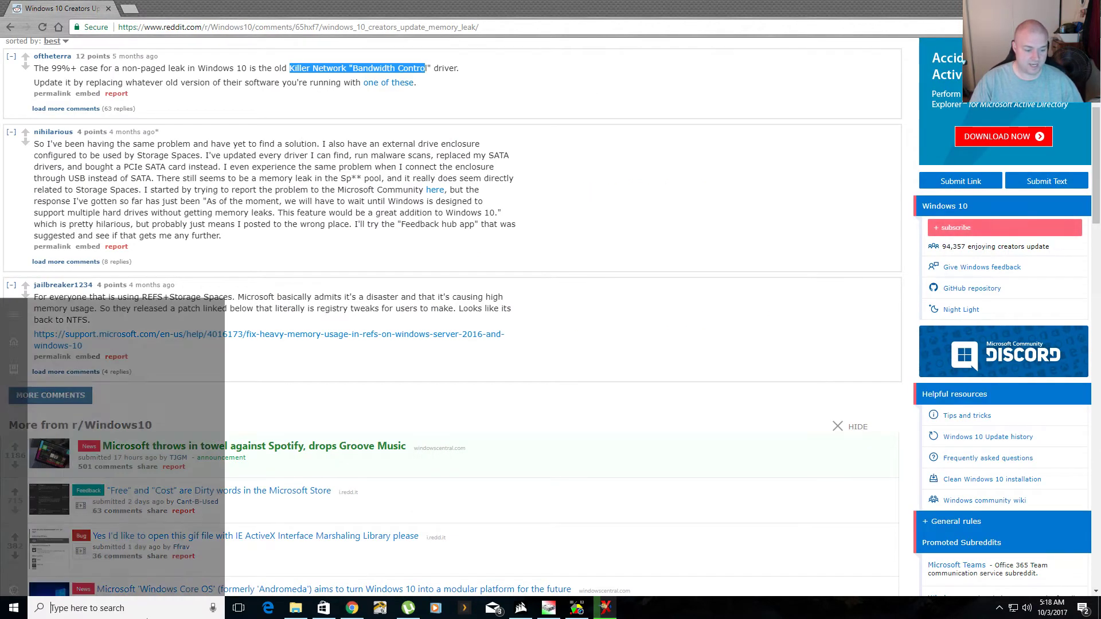
{"action": "type", "text": "killer"}
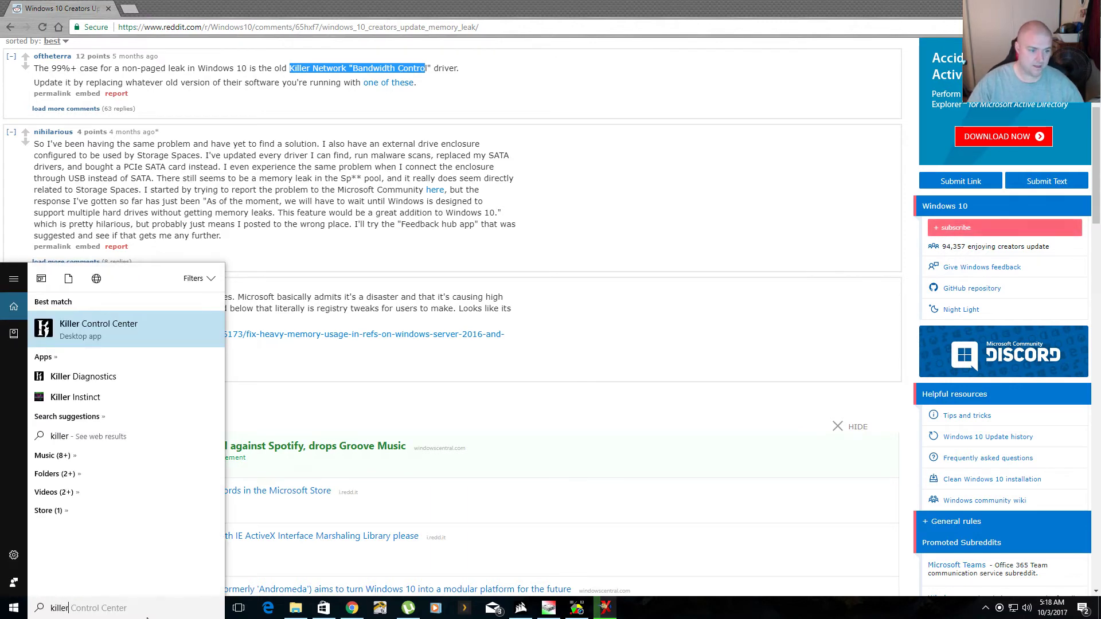
{"action": "left_click", "coordinate": [132, 340]}
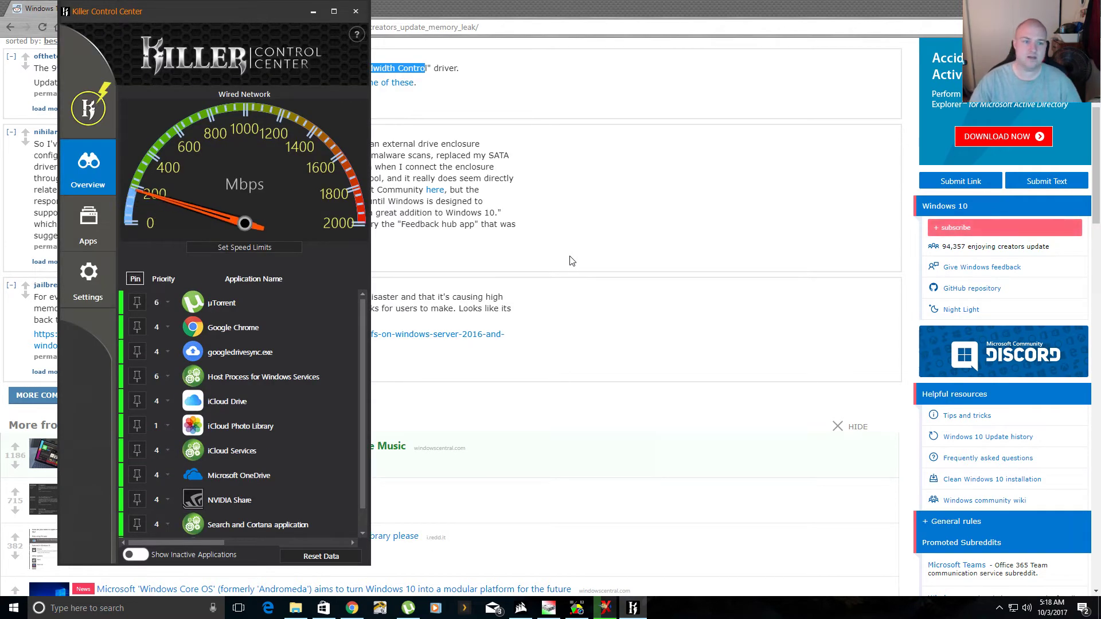
{"action": "left_click_drag", "start_coordinate": [193, 12], "coordinate": [625, 34]}
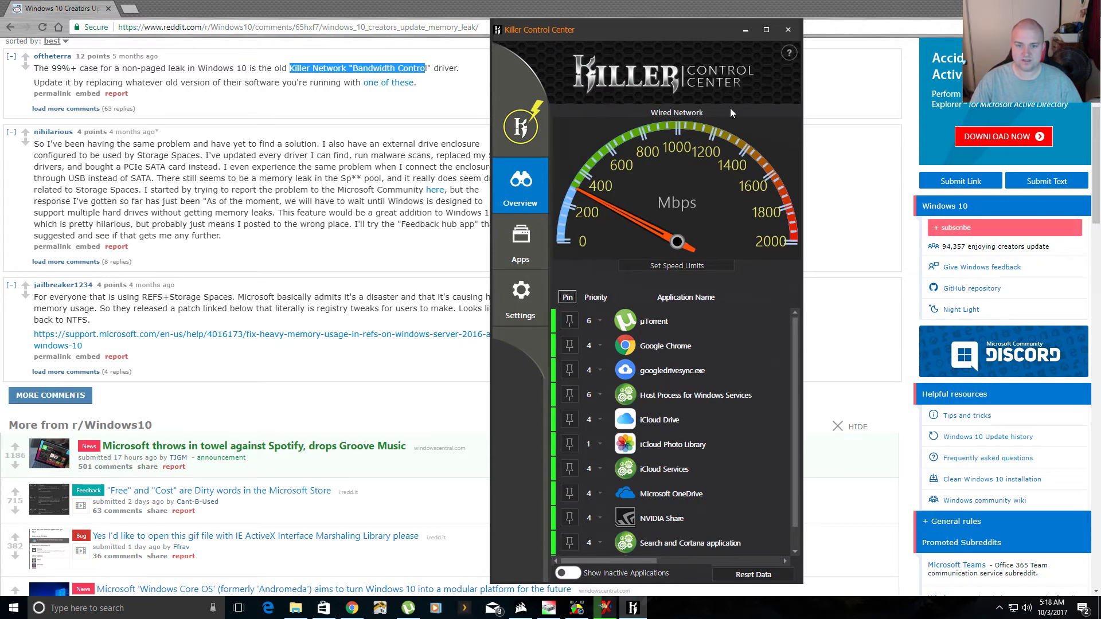
{"action": "left_click", "coordinate": [744, 30]}
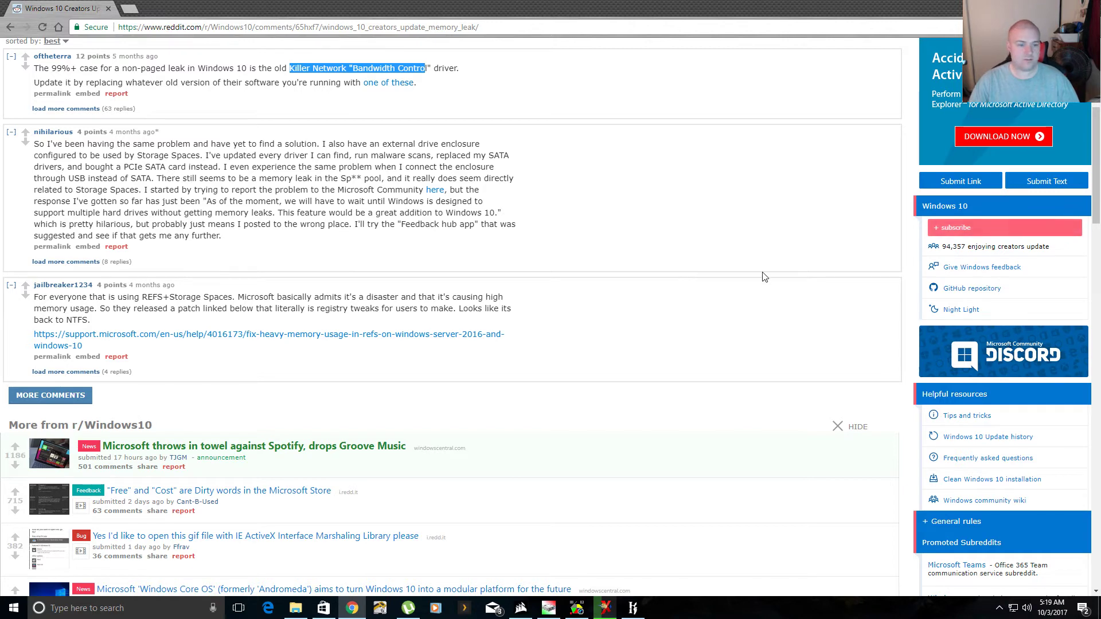
{"action": "scroll", "coordinate": [459, 155], "scroll_direction": "up", "scroll_amount": 5}
{"action": "left_click", "coordinate": [594, 429]}
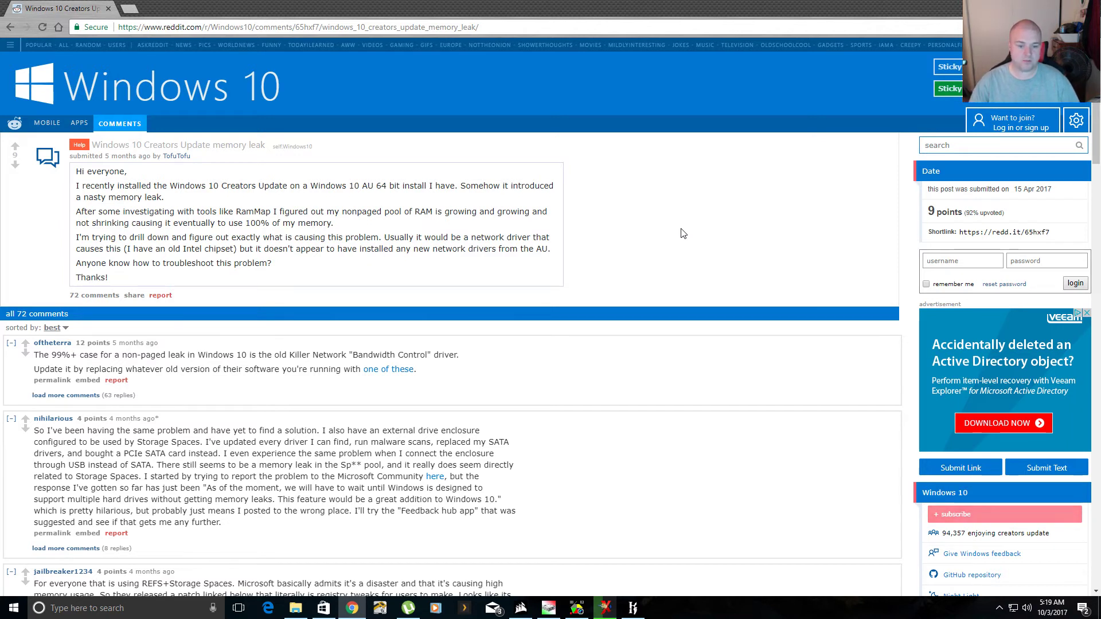
{"action": "left_click_drag", "start_coordinate": [293, 350], "coordinate": [459, 356]}
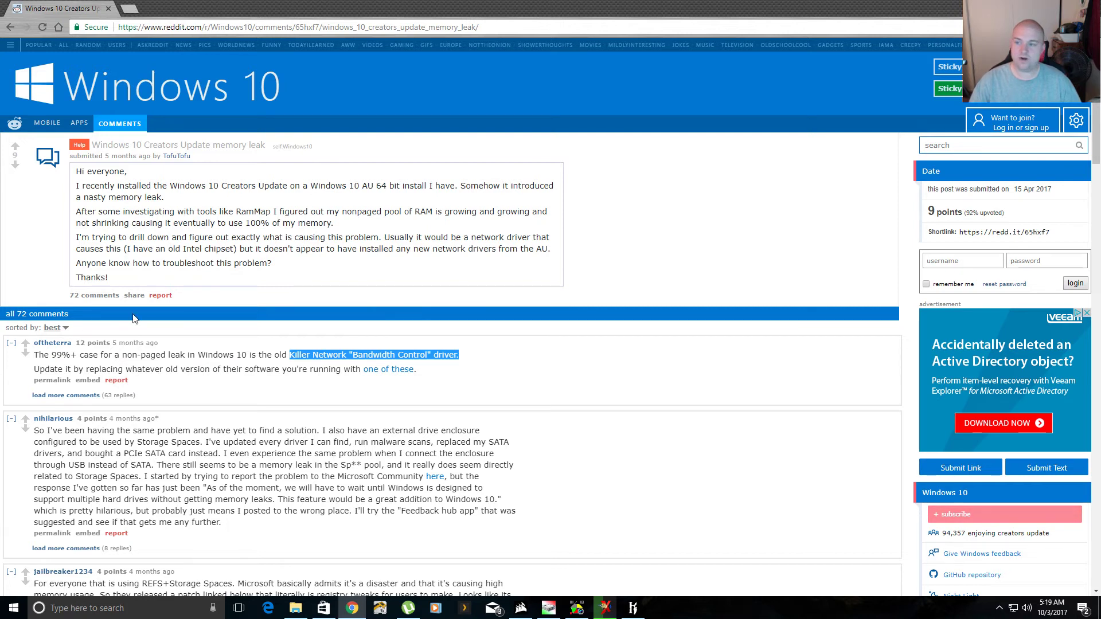
{"action": "left_click", "coordinate": [493, 394]}
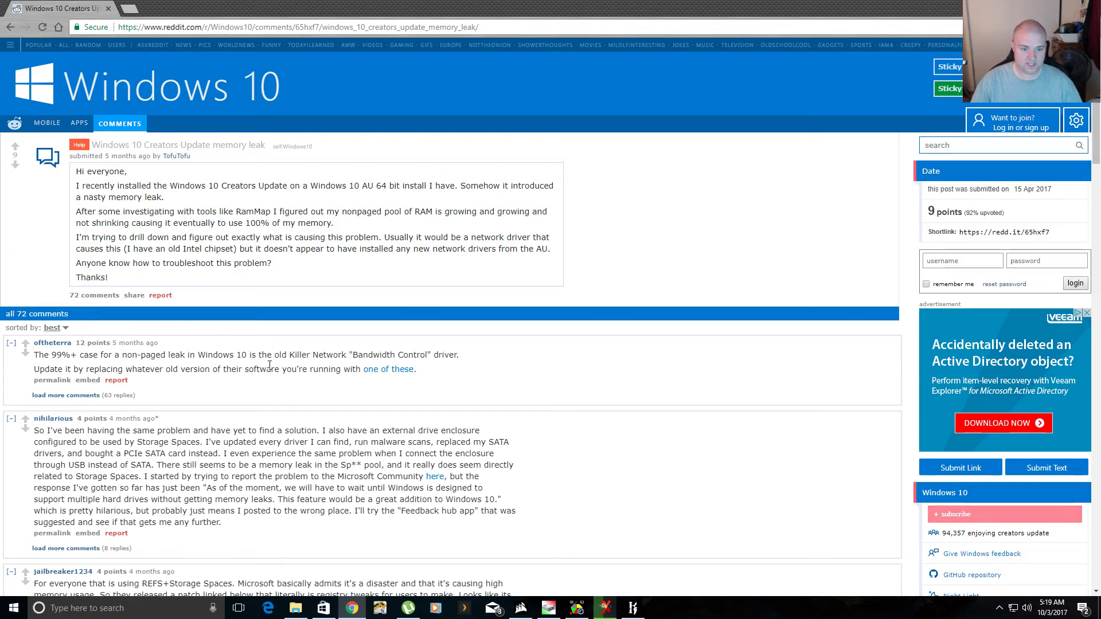
{"action": "left_click_drag", "start_coordinate": [290, 357], "coordinate": [461, 357]}
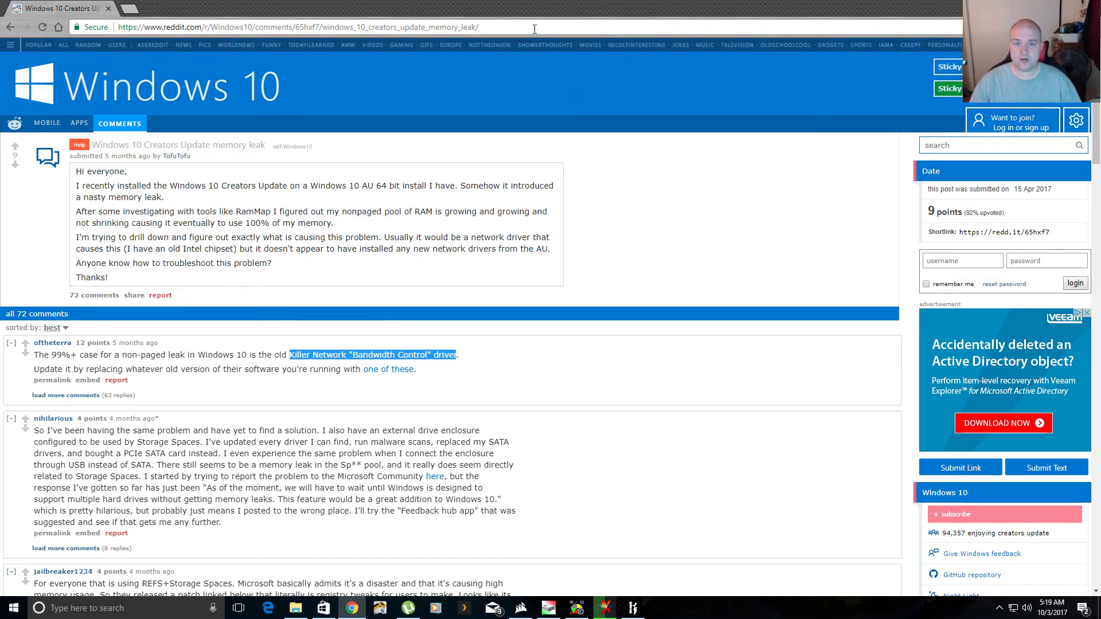
{"action": "key", "text": "super+Down"}
{"action": "left_click_drag", "start_coordinate": [825, 319], "coordinate": [519, 4]}
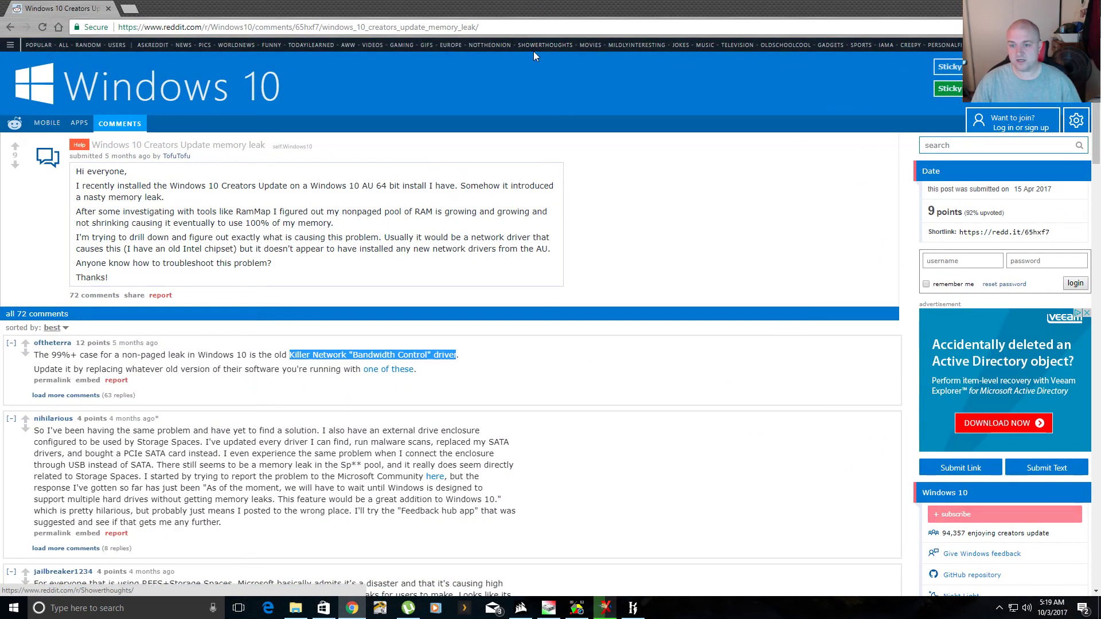
{"action": "left_click", "coordinate": [580, 342]}
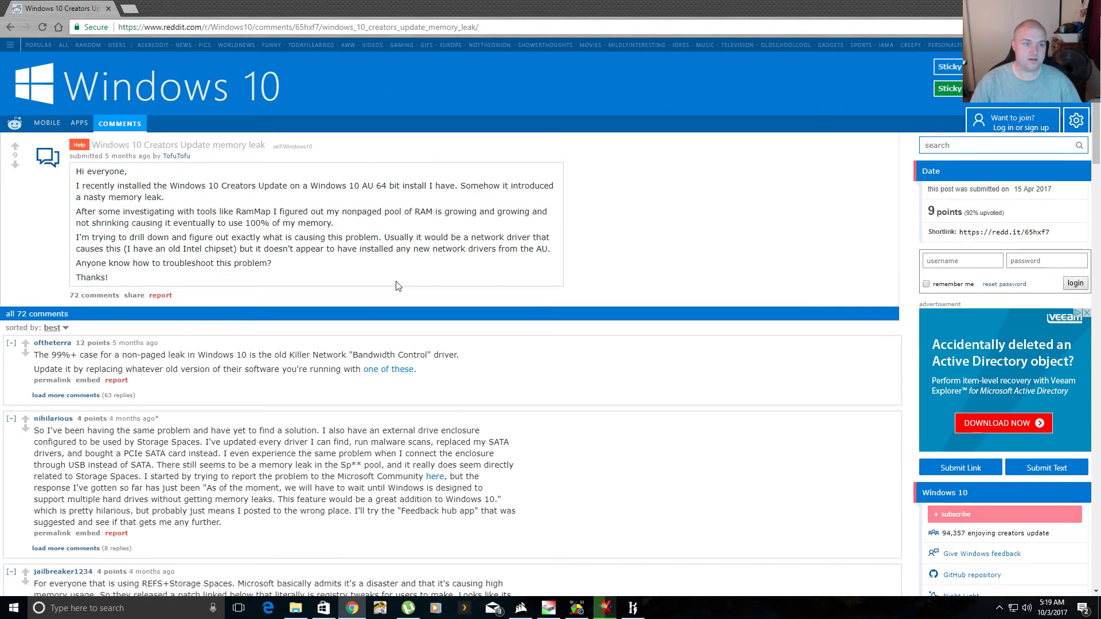
Follow the comment's 'one of these' link to the Killer Driver Suite Files page and review the listed versions.
{"action": "left_click", "coordinate": [400, 370]}
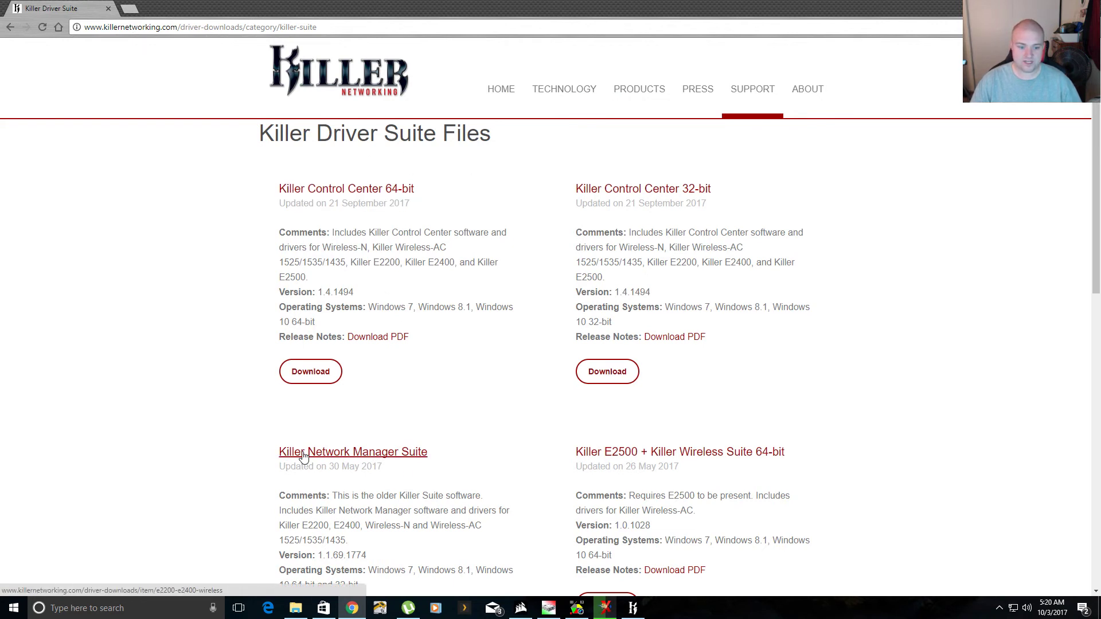
{"action": "scroll", "coordinate": [304, 456], "scroll_direction": "down", "scroll_amount": 2}
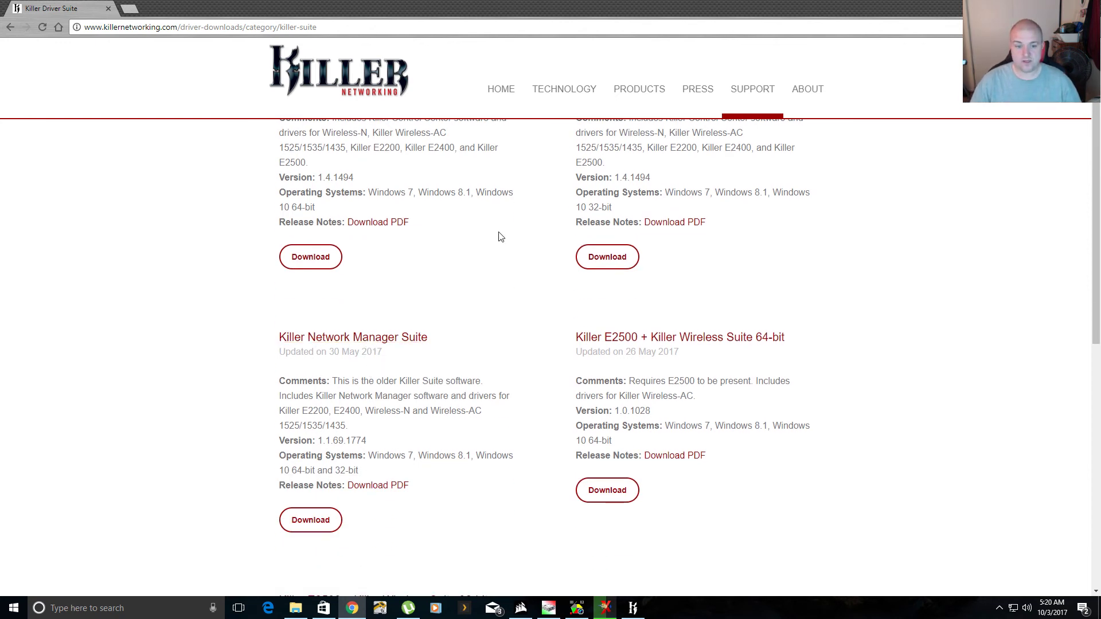
{"action": "scroll", "coordinate": [501, 237], "scroll_direction": "up", "scroll_amount": 2}
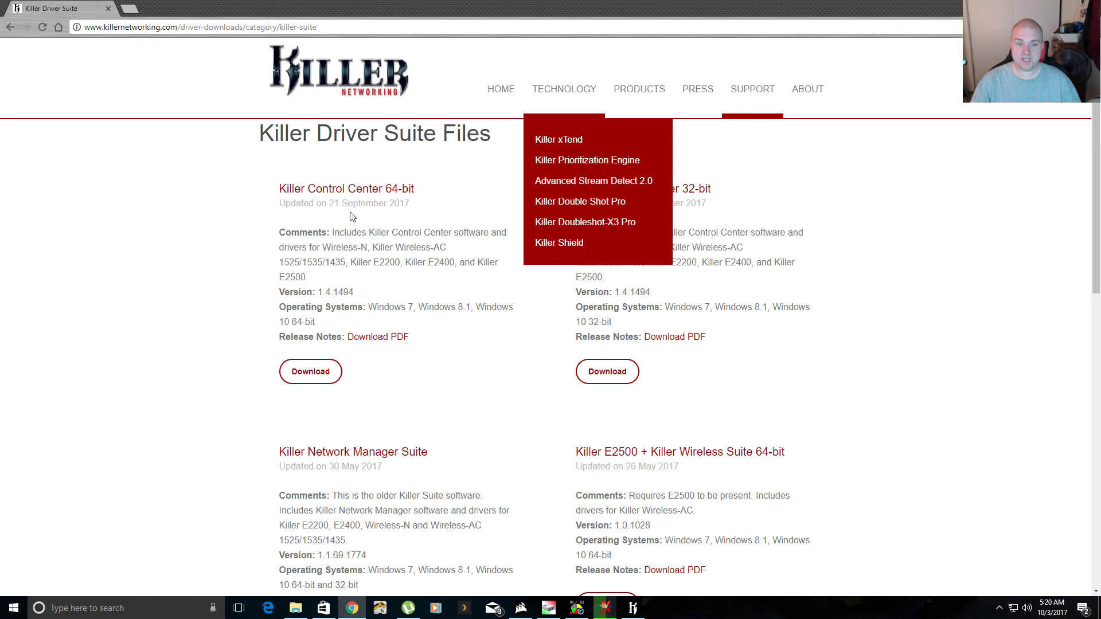
{"action": "right_click", "coordinate": [730, 609]}
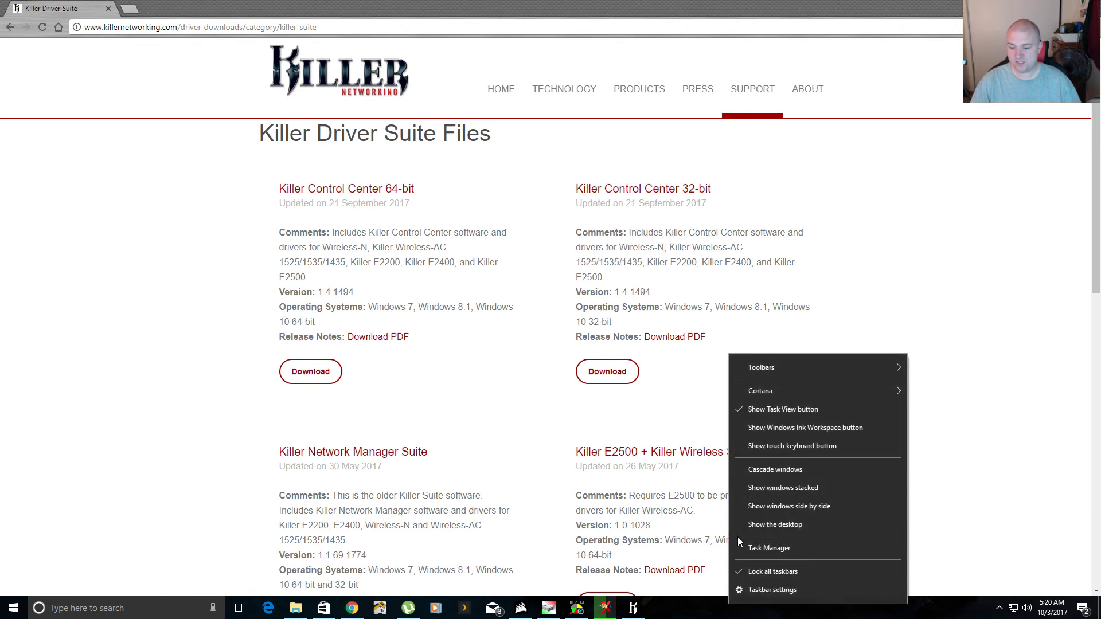
{"action": "left_click", "coordinate": [763, 547]}
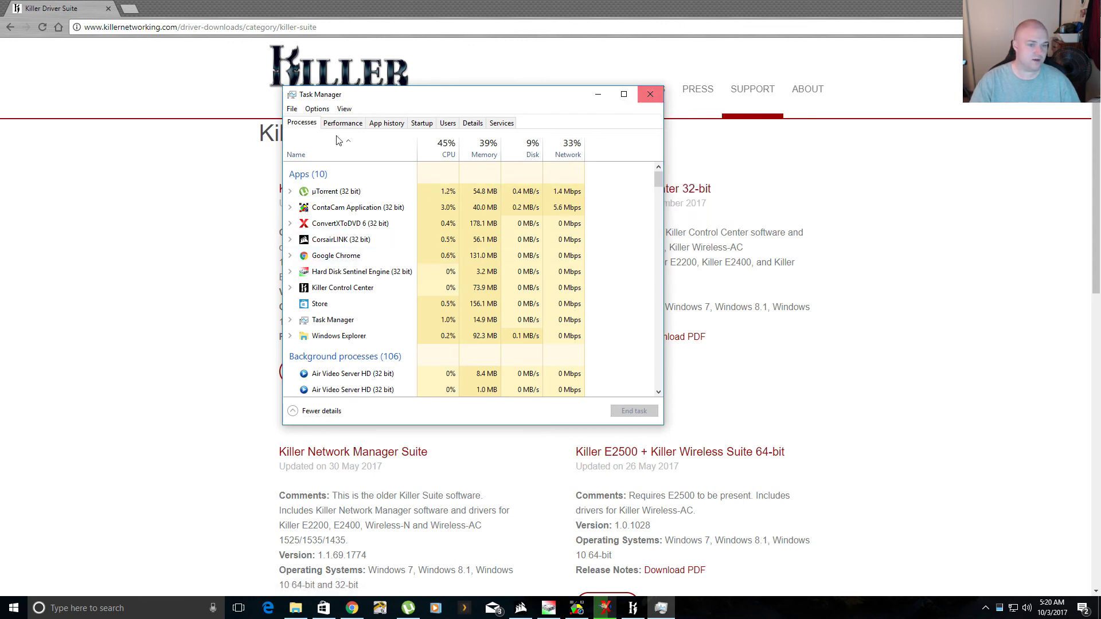
{"action": "scroll", "coordinate": [439, 242], "scroll_direction": "down", "scroll_amount": 3}
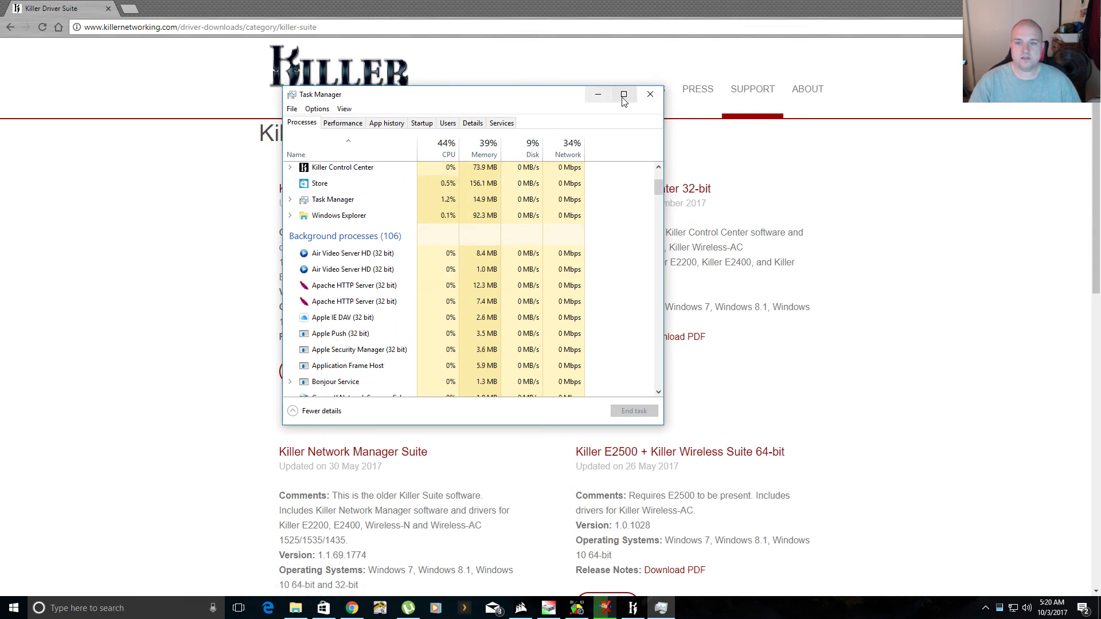
{"action": "left_click", "coordinate": [650, 94]}
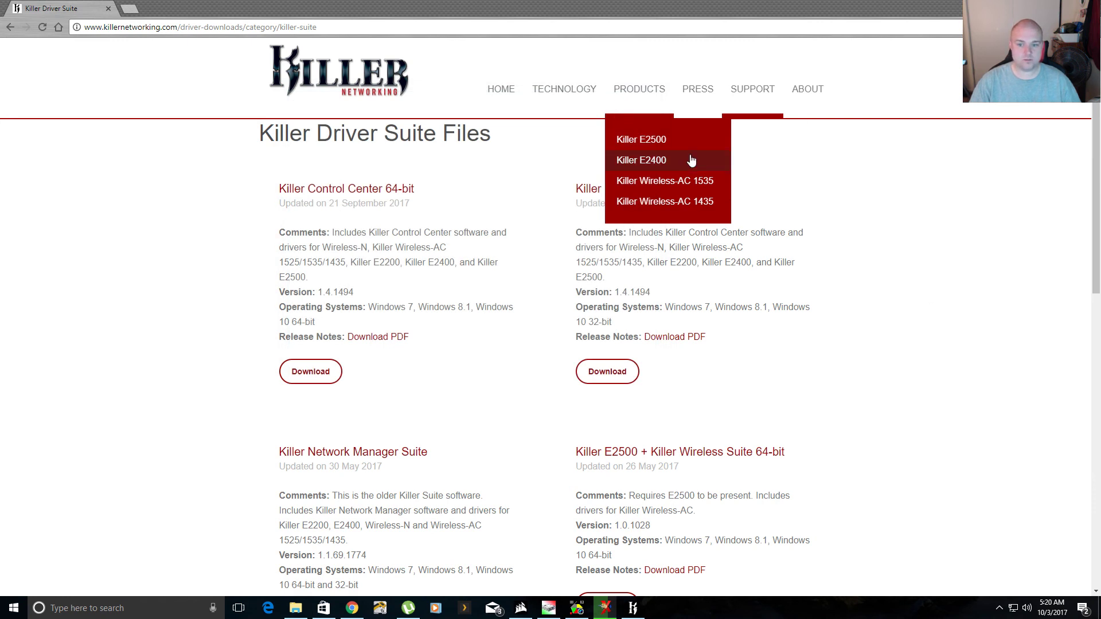